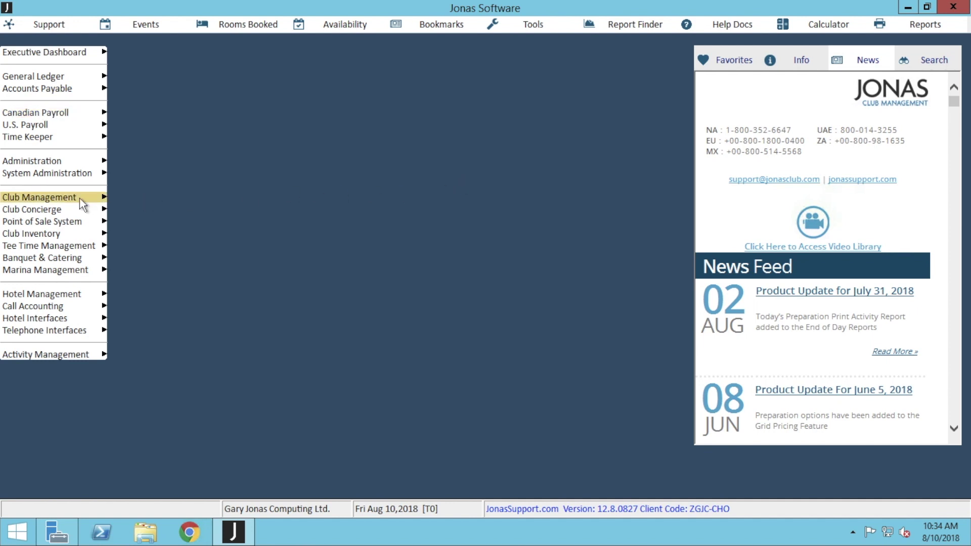
Step: Open the ClubHouse Online EMM Interface Profile from the Club Management member import/export functions
{"action": "mouse_move", "coordinate": [80, 199]}
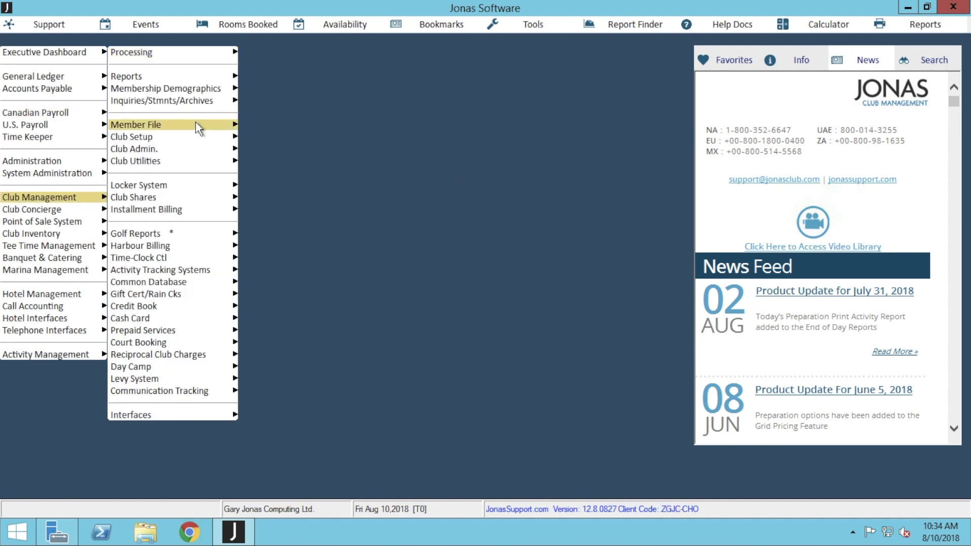
{"action": "mouse_move", "coordinate": [196, 123]}
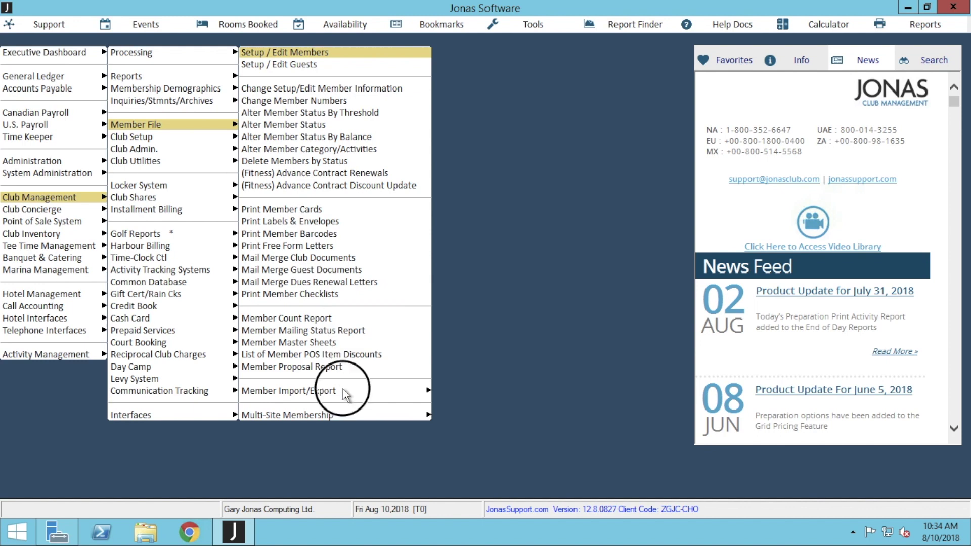
{"action": "mouse_move", "coordinate": [341, 390]}
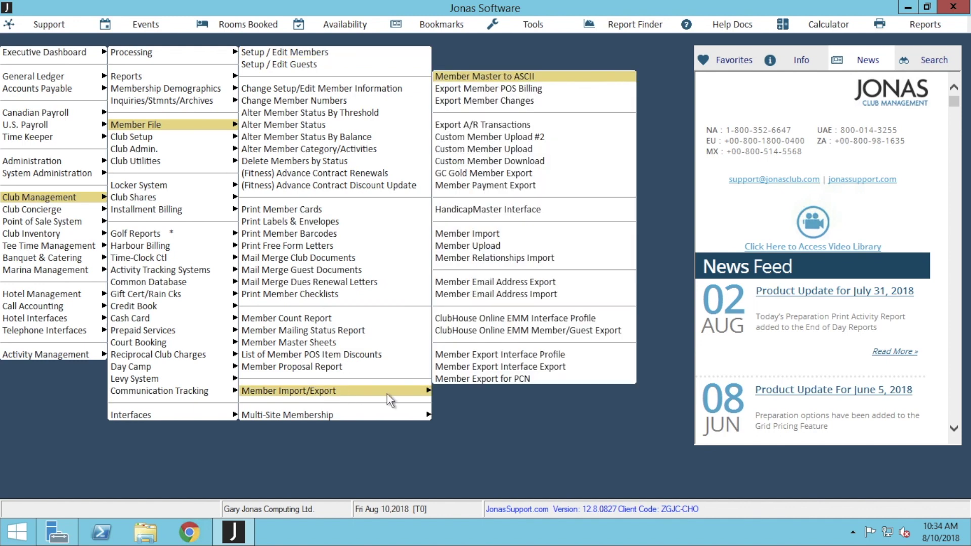
{"action": "left_click", "coordinate": [611, 318]}
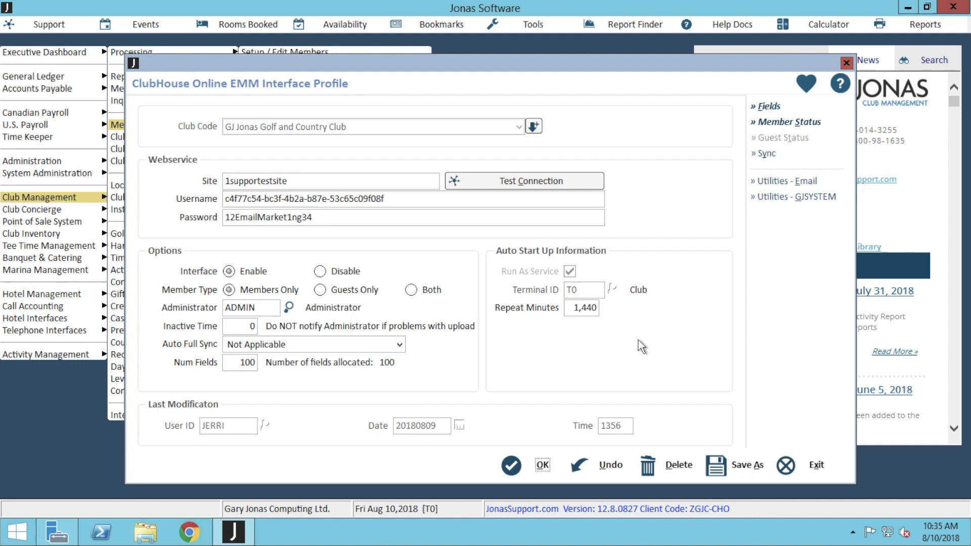
Step: Add the INT.20 ROU status to the excluded statuses in the profile's member status filter
{"action": "left_click", "coordinate": [812, 127]}
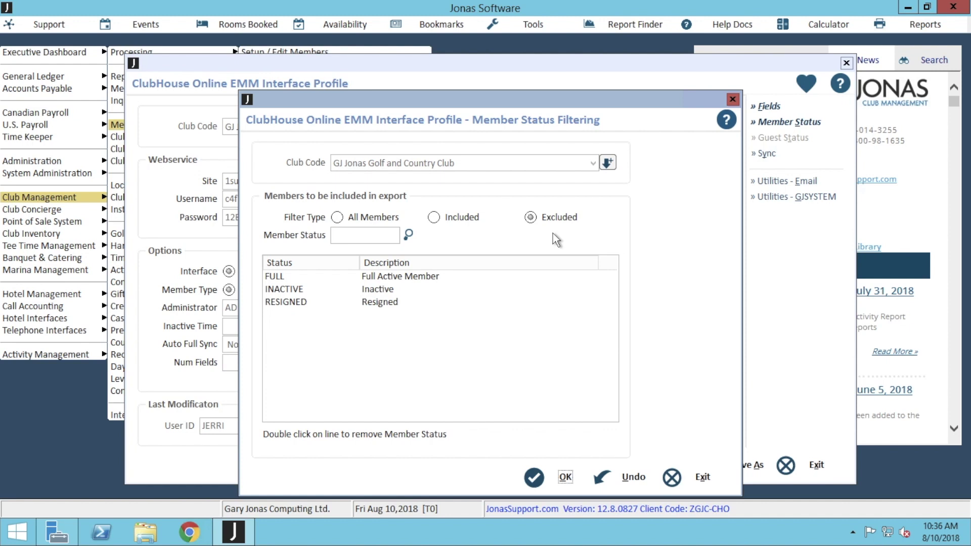
{"action": "left_click", "coordinate": [408, 237]}
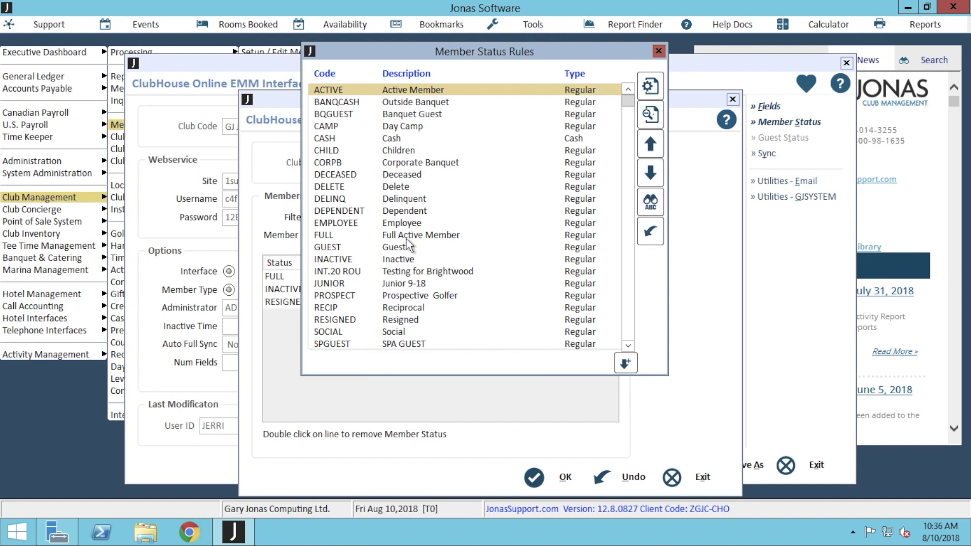
{"action": "double_click", "coordinate": [411, 273]}
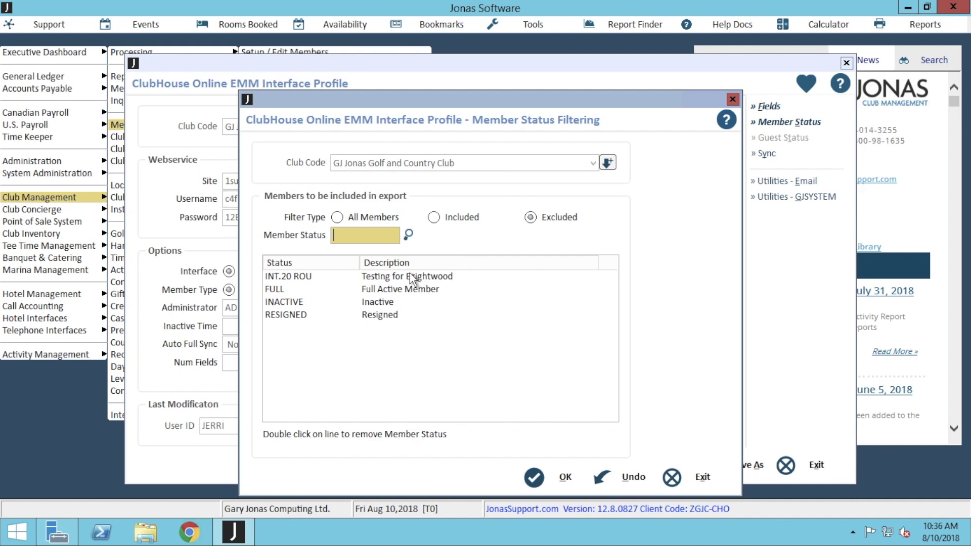
Step: Remove INT.20 ROU from the excluded member statuses and accept the filter
{"action": "double_click", "coordinate": [412, 279]}
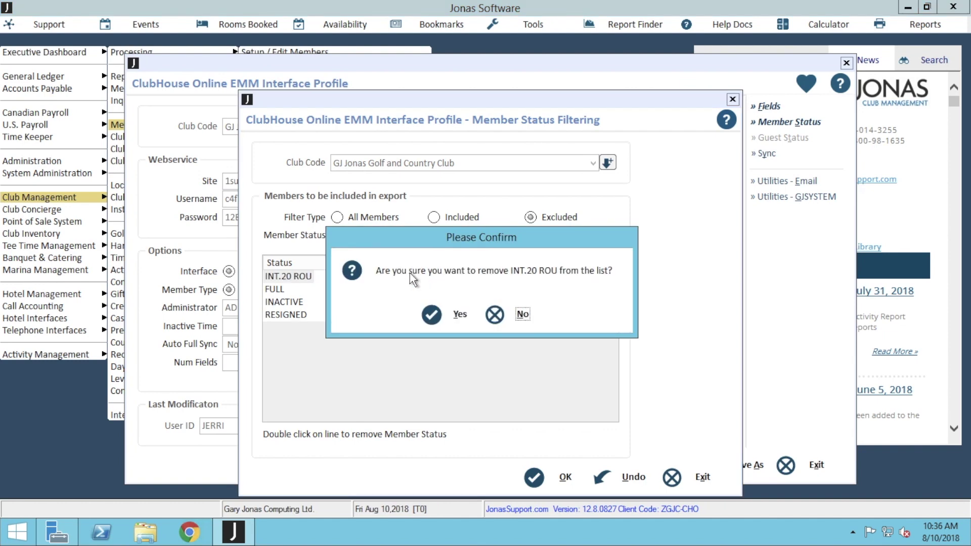
{"action": "left_click", "coordinate": [448, 317]}
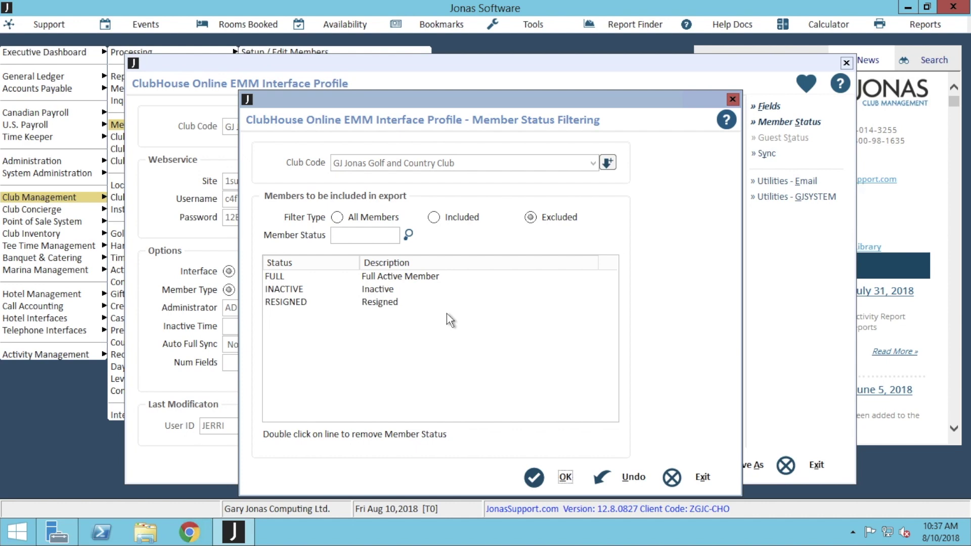
{"action": "left_click", "coordinate": [565, 477]}
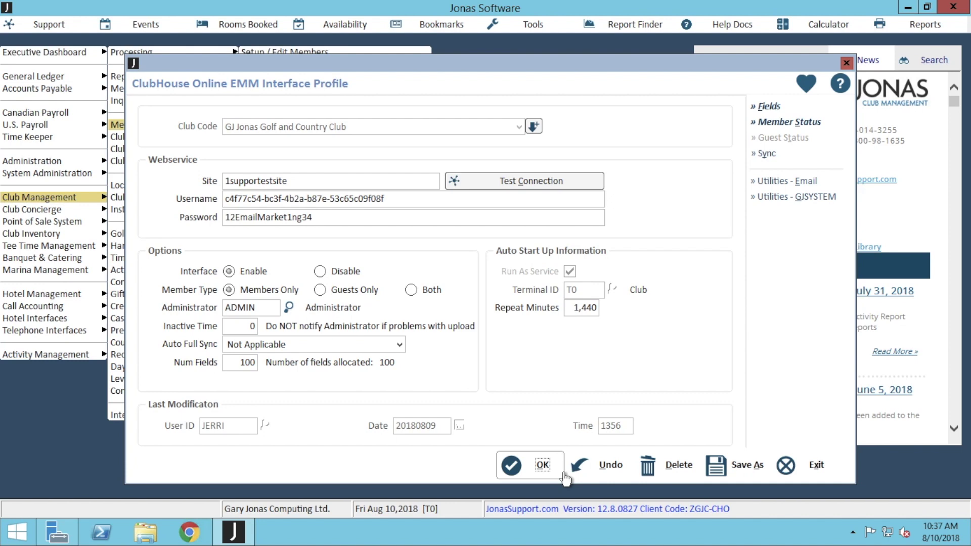
Step: Review the profile's utility for marking member and guest email addresses, and accept and close the interface profile
{"action": "left_click", "coordinate": [797, 187]}
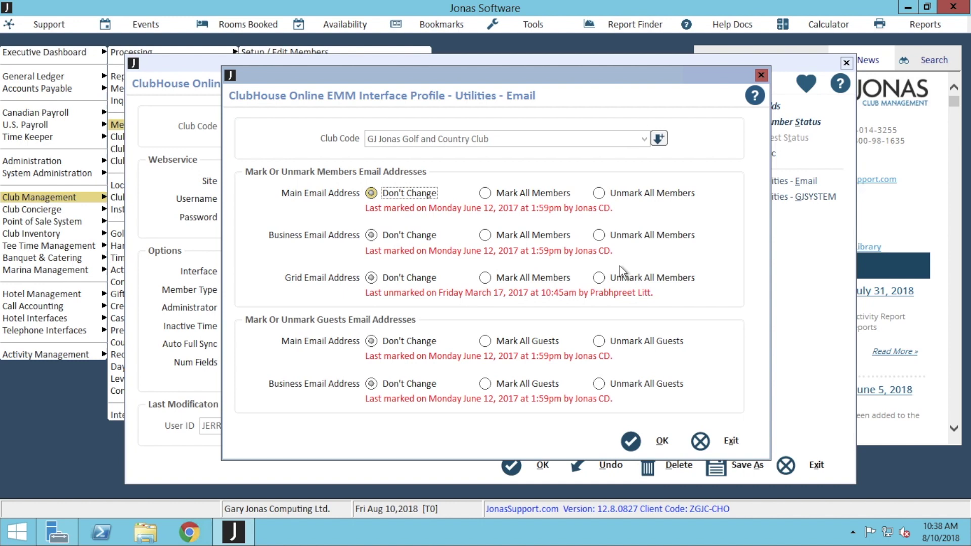
{"action": "left_click", "coordinate": [648, 442]}
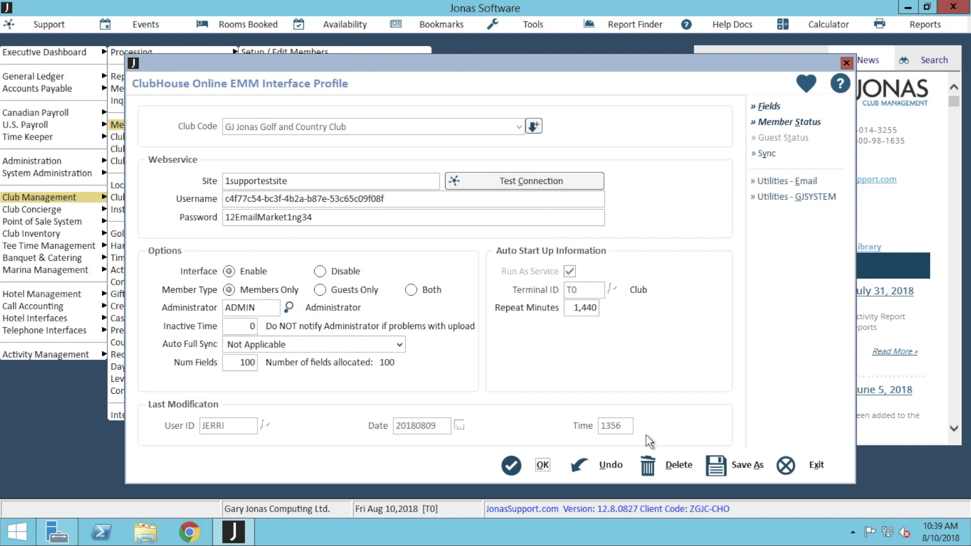
{"action": "left_click", "coordinate": [529, 471]}
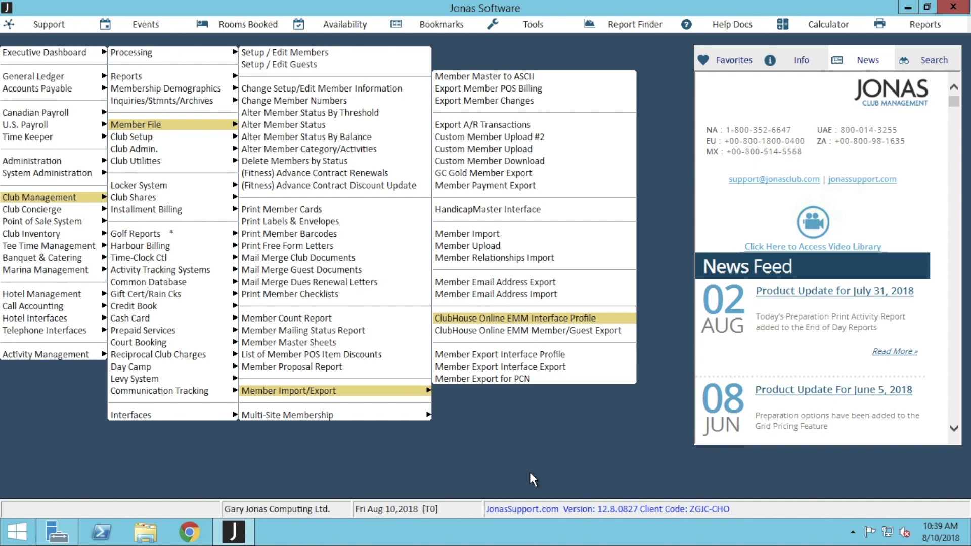
Step: Open the last accessed member's record in the Club Management member setup
{"action": "key", "text": "Escape"}
{"action": "key", "text": "Escape"}
{"action": "key", "text": "Escape"}
{"action": "left_click", "coordinate": [74, 198]}
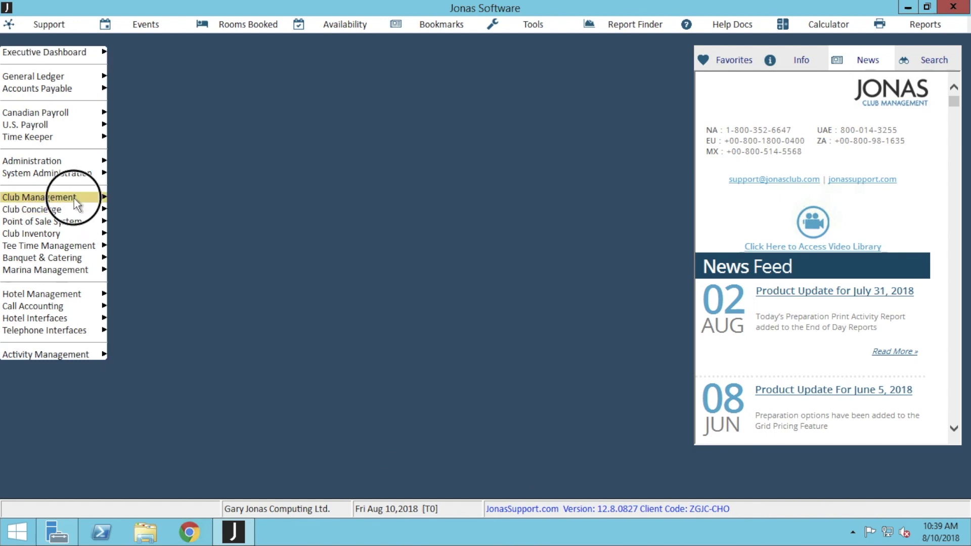
{"action": "mouse_move", "coordinate": [184, 120]}
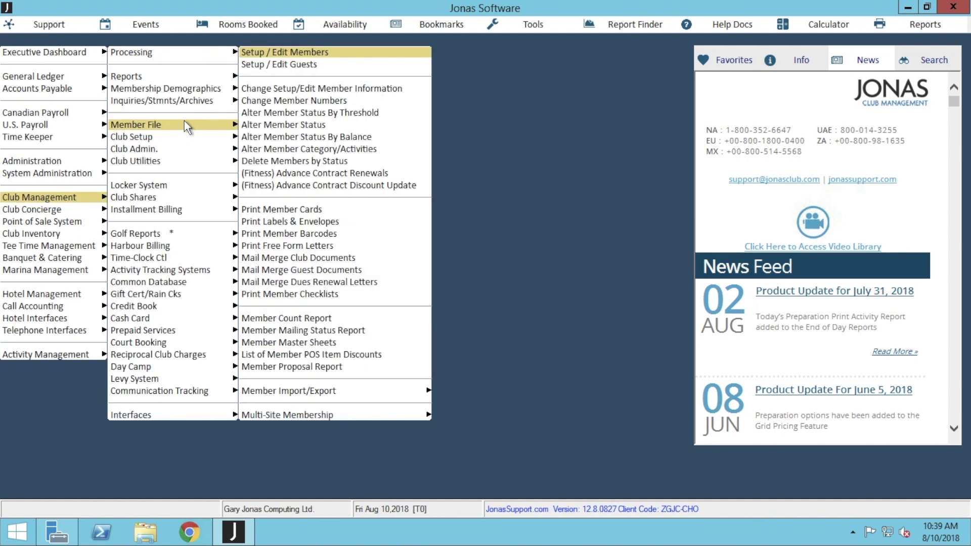
{"action": "left_click", "coordinate": [322, 53]}
{"action": "left_click", "coordinate": [386, 112]}
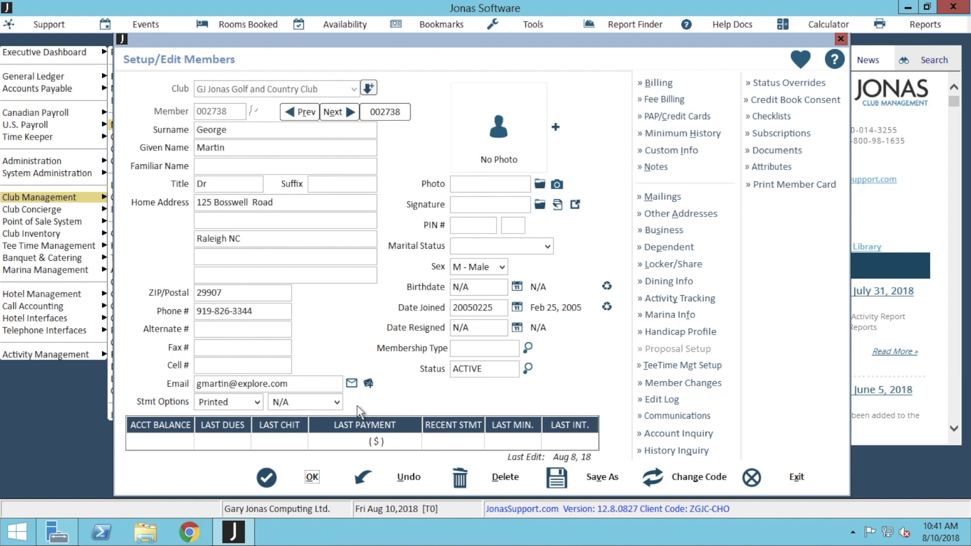
Step: Review the member's email address EMM flags and custom information fields, and accept and close the member record
{"action": "left_click", "coordinate": [368, 382]}
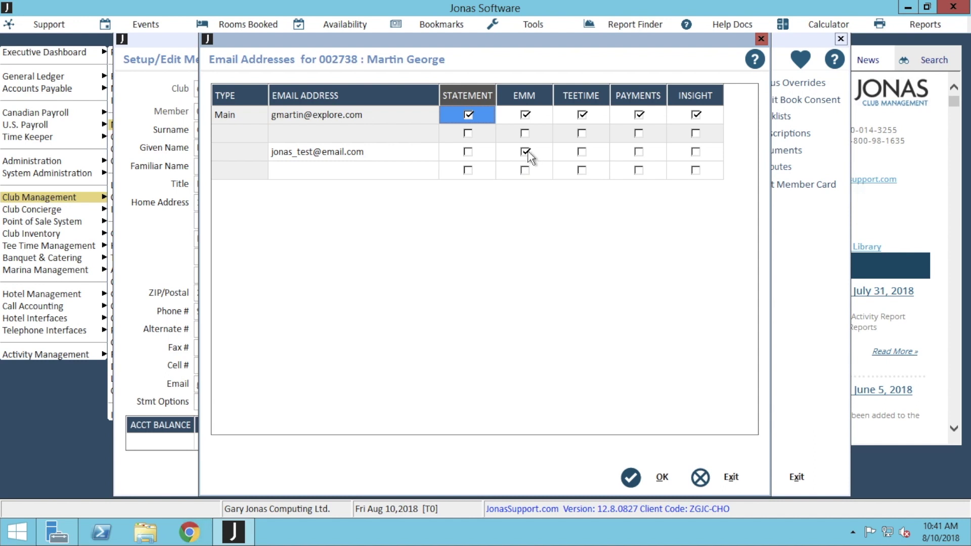
{"action": "left_click", "coordinate": [660, 476]}
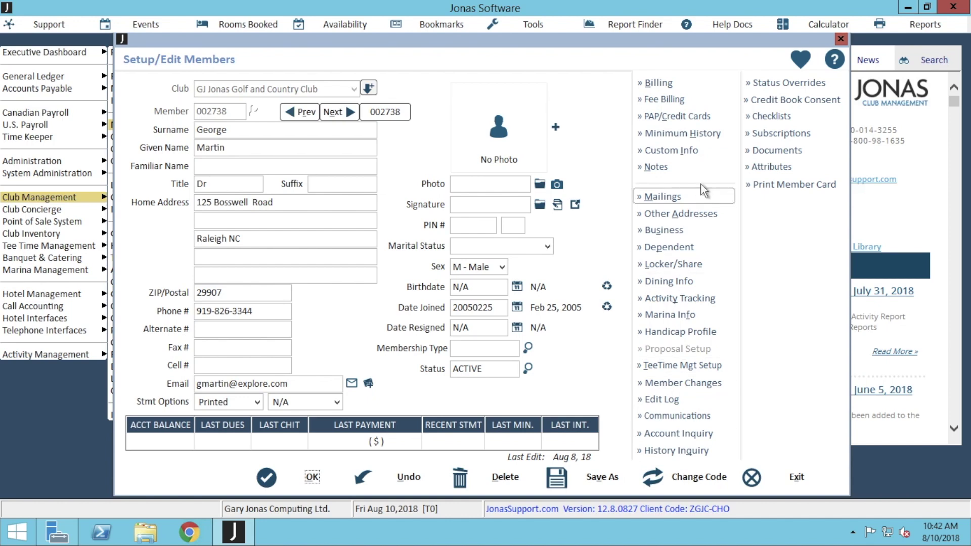
{"action": "left_click", "coordinate": [708, 159]}
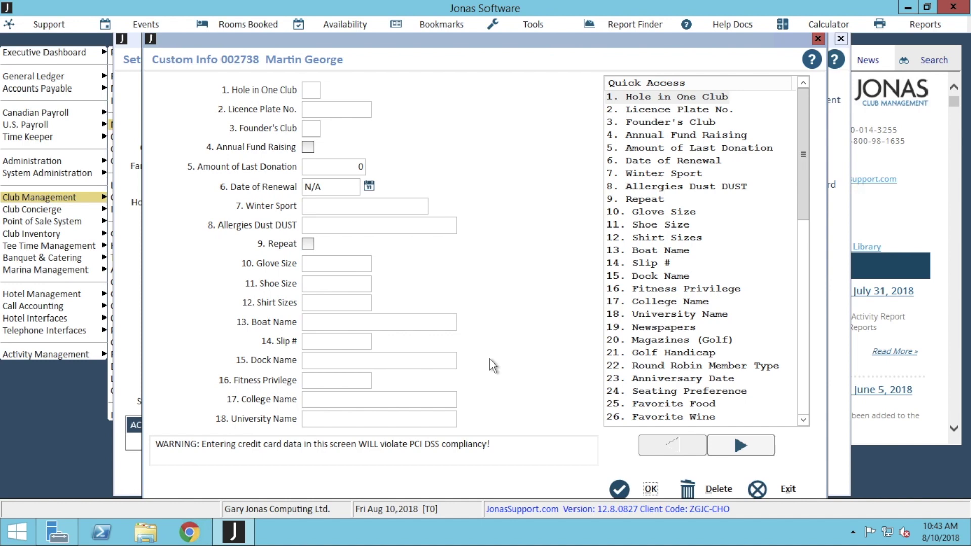
{"action": "left_click", "coordinate": [650, 489]}
{"action": "left_click", "coordinate": [417, 327]}
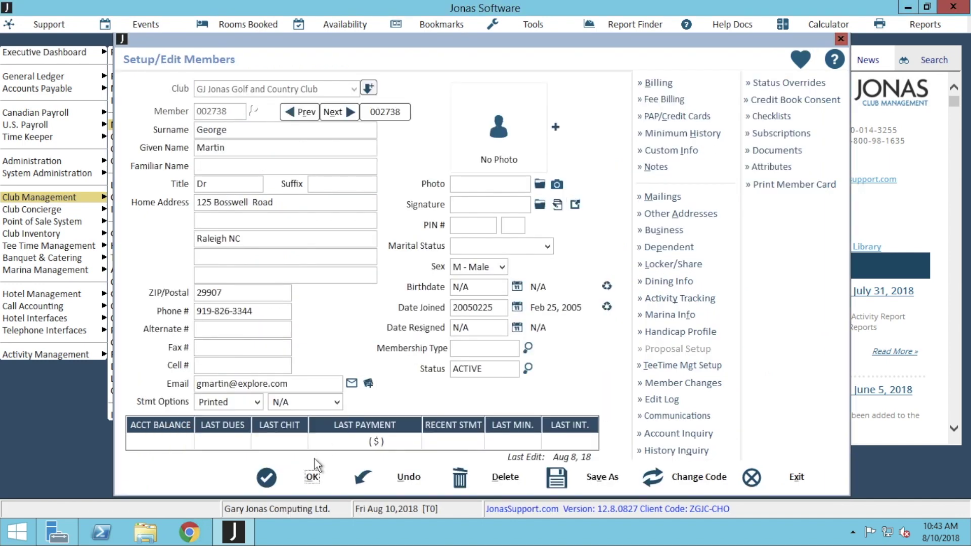
{"action": "left_click", "coordinate": [312, 479]}
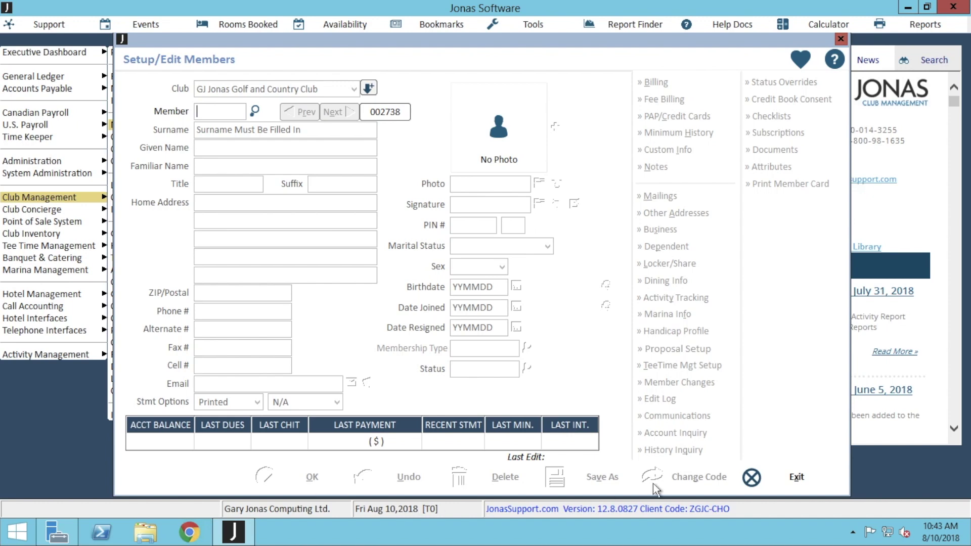
{"action": "left_click", "coordinate": [763, 473]}
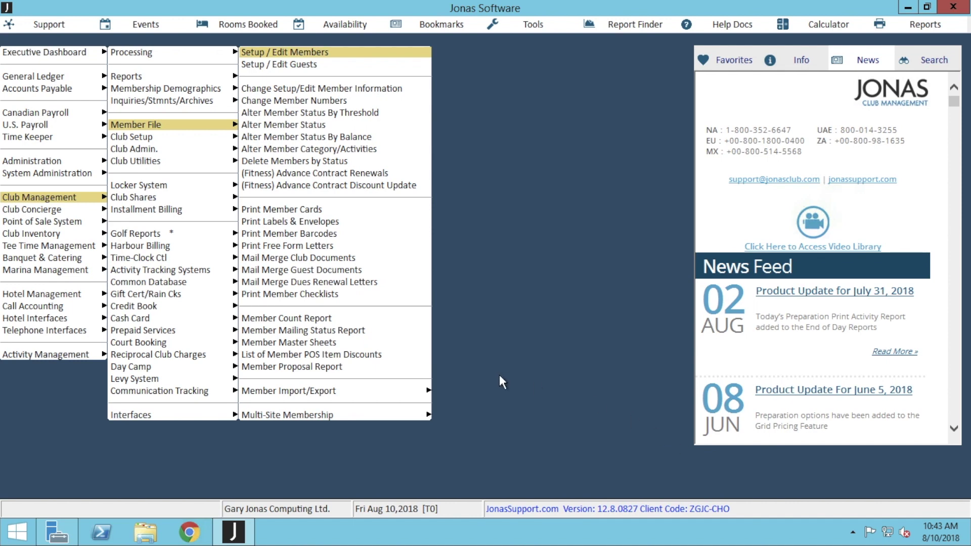
Step: Examine the EMM interface profile's field mapping and the report generator codes selectable for the first empty row
{"action": "mouse_move", "coordinate": [390, 391]}
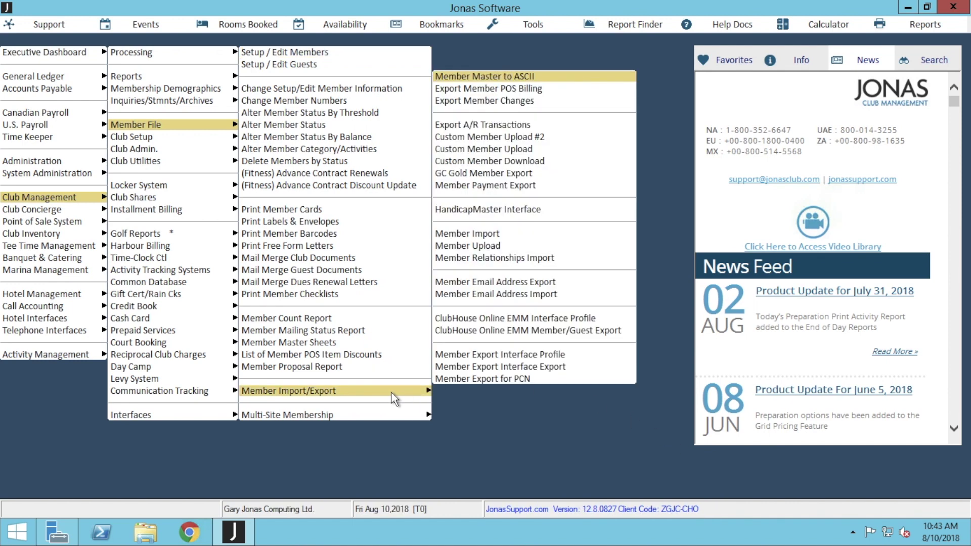
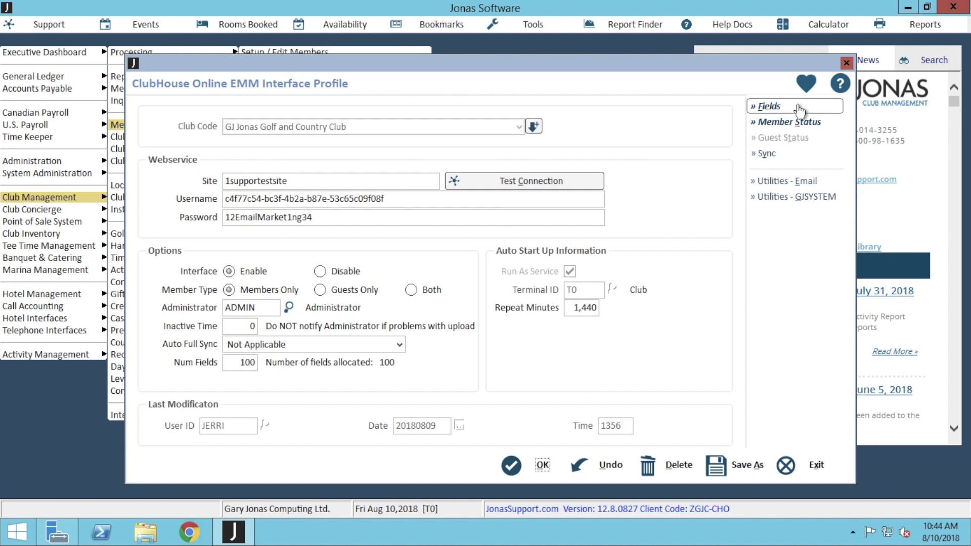
{"action": "left_click", "coordinate": [797, 105]}
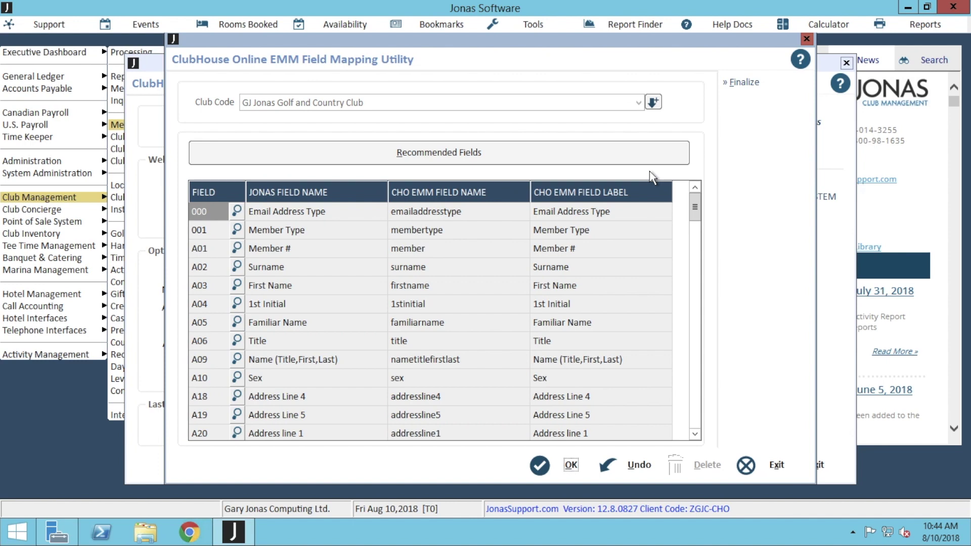
{"action": "left_click_drag", "start_coordinate": [696, 205], "coordinate": [690, 310]}
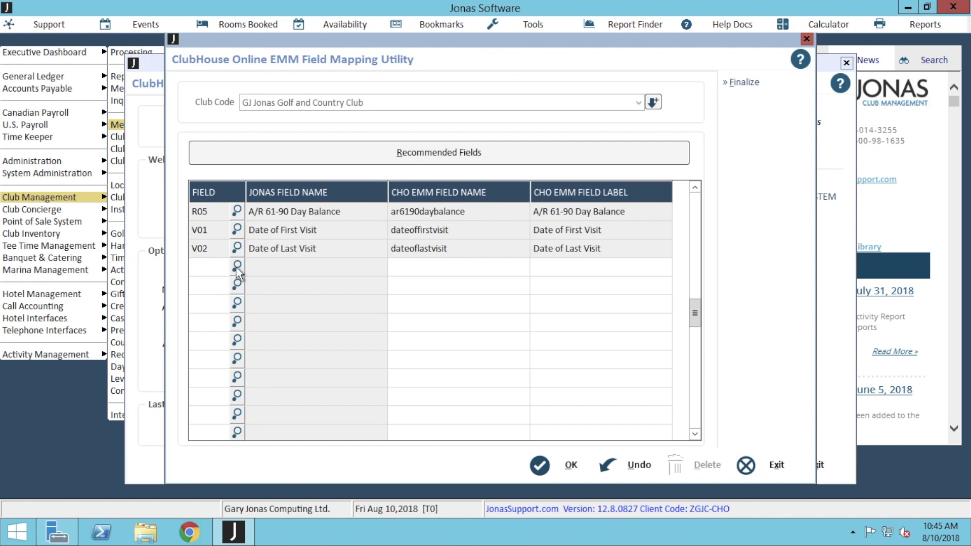
{"action": "left_click", "coordinate": [236, 266]}
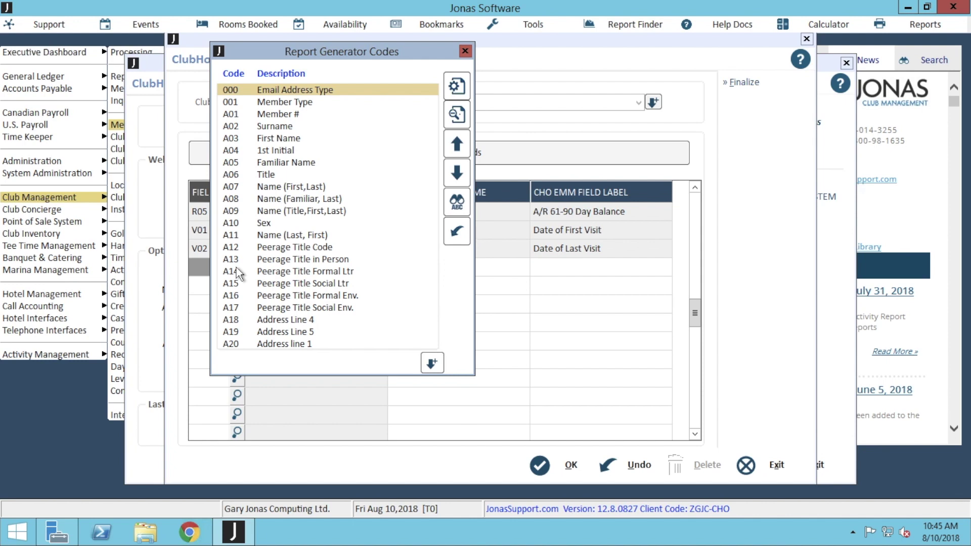
{"action": "left_click", "coordinate": [469, 49]}
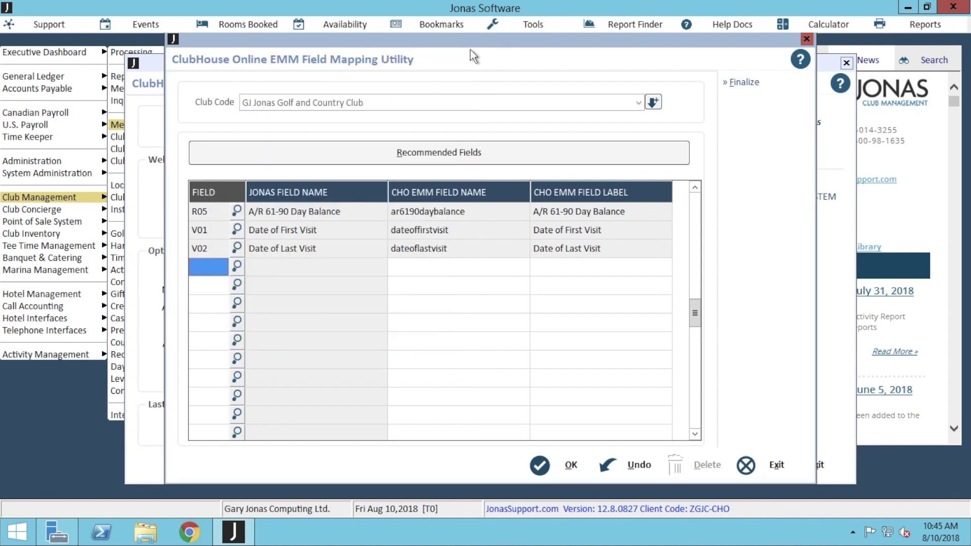
{"action": "left_click", "coordinate": [570, 468]}
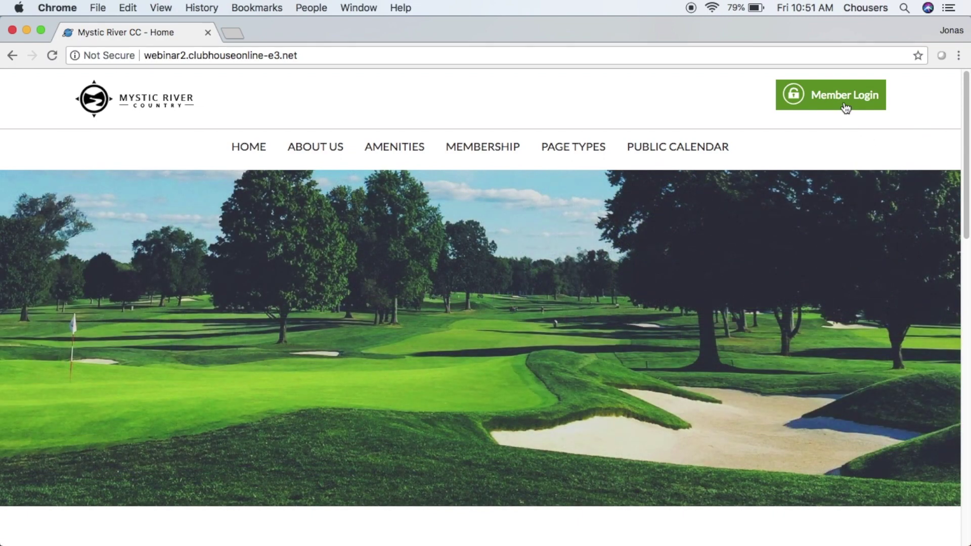
Step: Switch to Chrome and log in to the Mystic River club website with the username and account password
{"action": "left_click", "coordinate": [846, 107]}
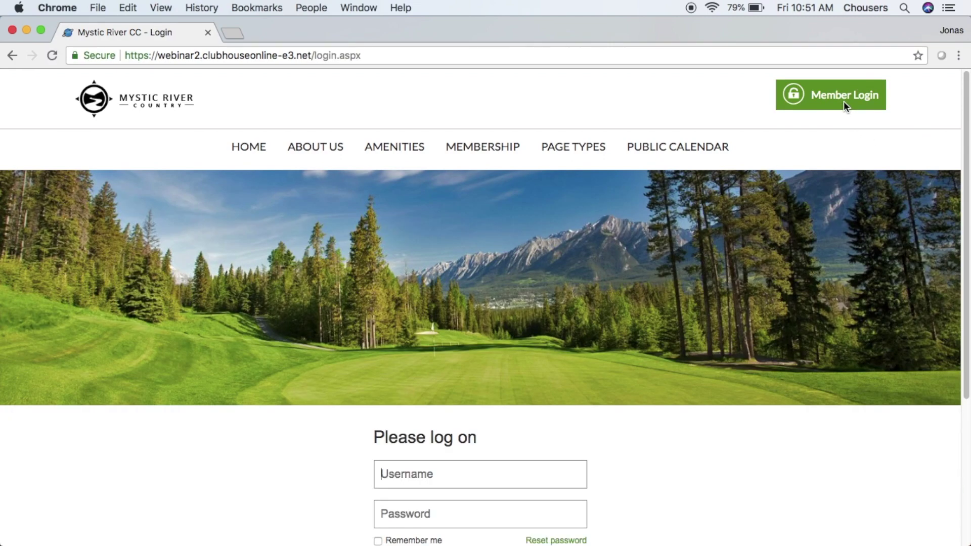
{"action": "type", "text": "alyssa"}
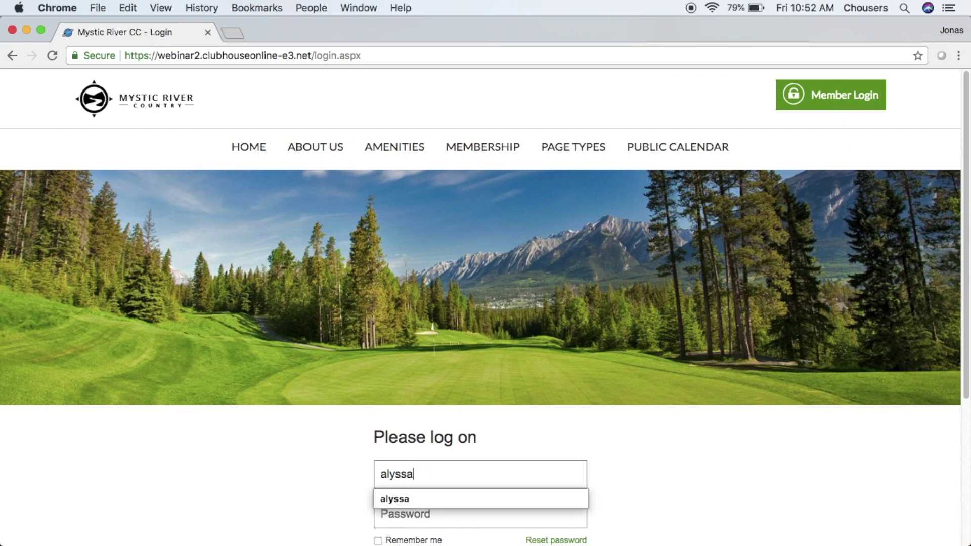
{"action": "key", "text": "Tab"}
{"action": "type", "text": "*******"}
{"action": "key", "text": "Return"}
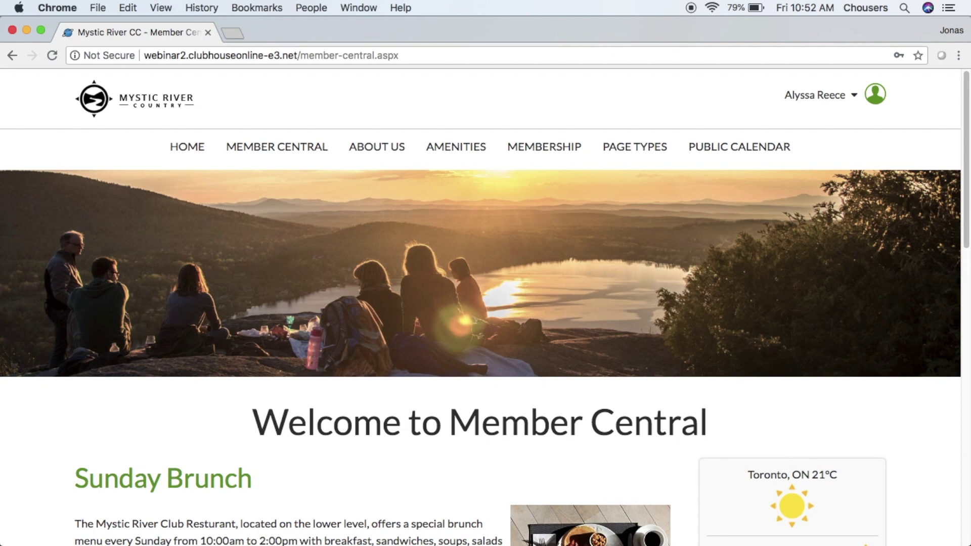
Step: Switch from the member site to Club Central and open the Email Marketing application
{"action": "left_click", "coordinate": [809, 107]}
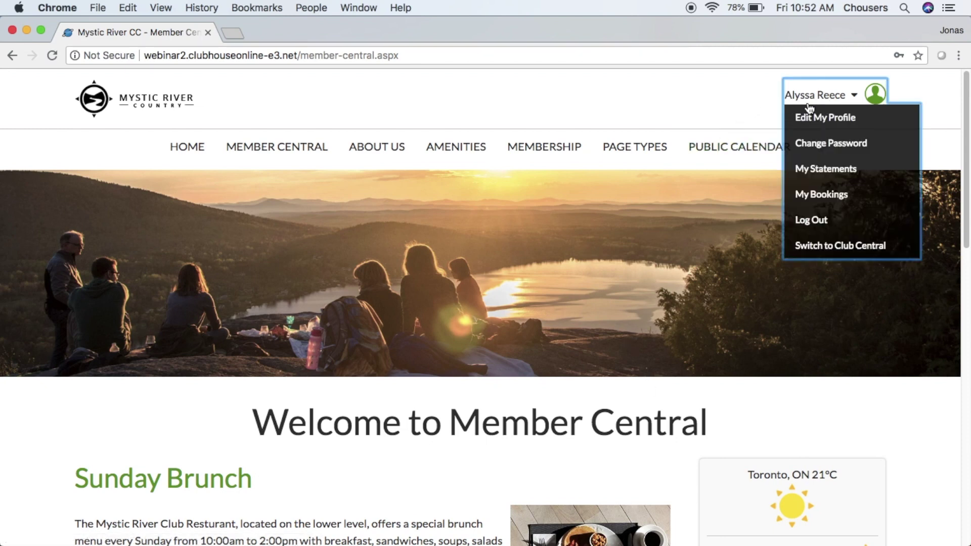
{"action": "left_click", "coordinate": [843, 247]}
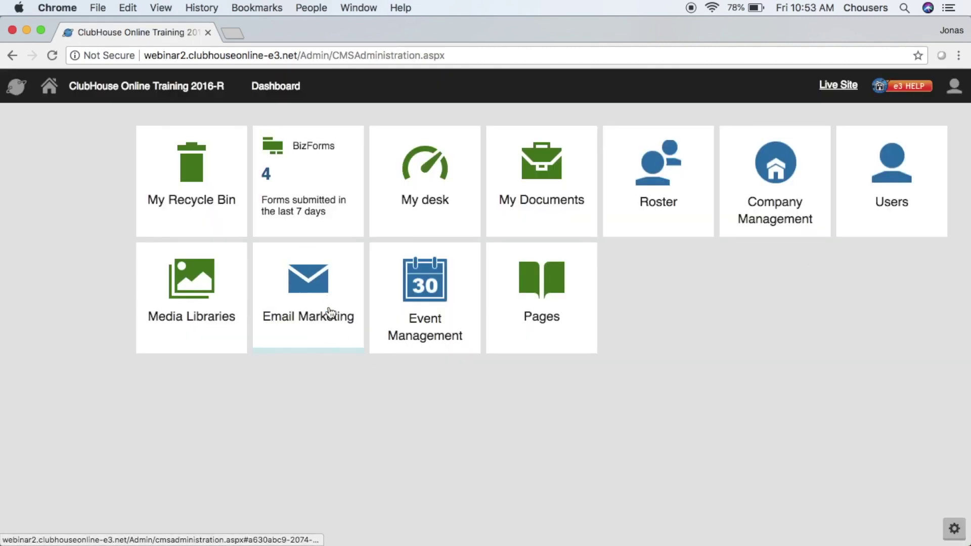
{"action": "left_click", "coordinate": [303, 339]}
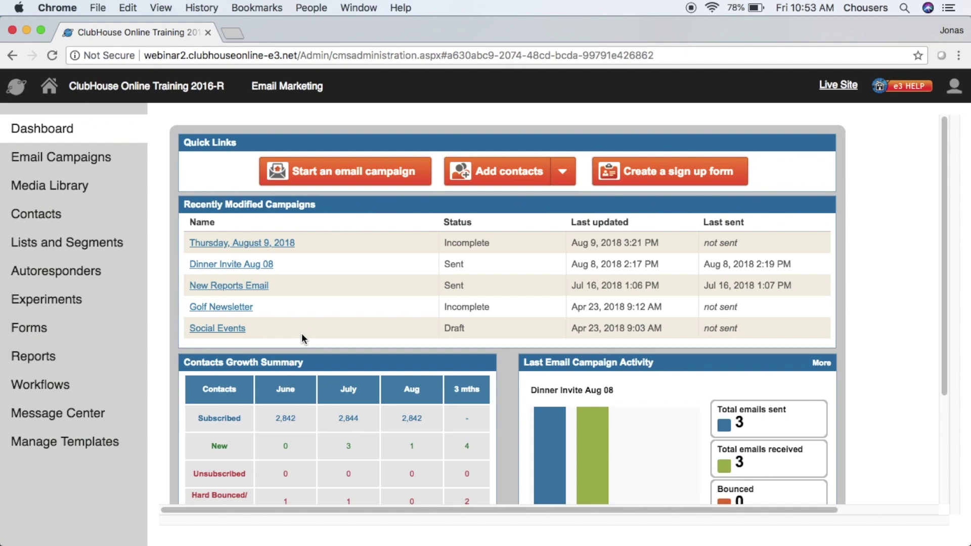
Step: View the club's email contacts in Manage Contacts and open the Segments list
{"action": "left_click", "coordinate": [66, 215]}
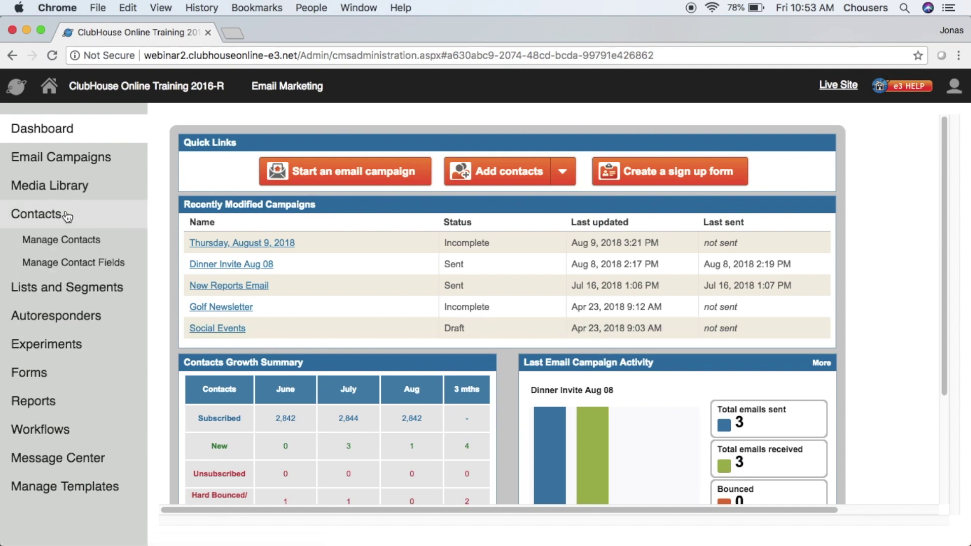
{"action": "left_click", "coordinate": [66, 245]}
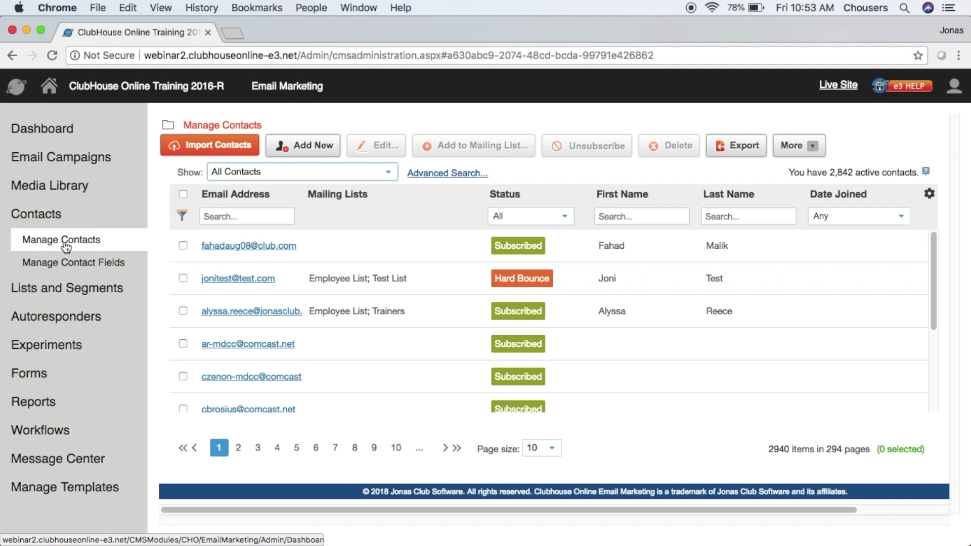
{"action": "left_click", "coordinate": [76, 288]}
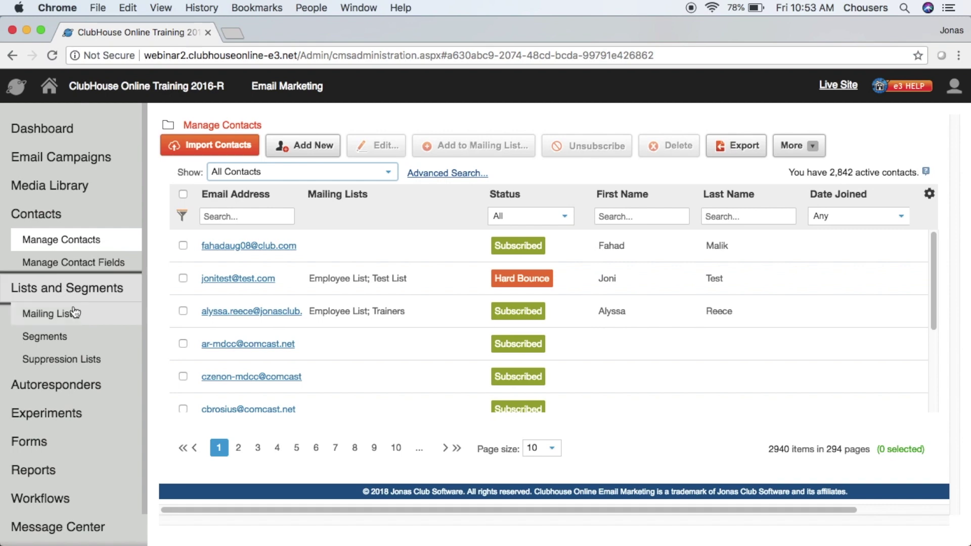
{"action": "left_click", "coordinate": [84, 342]}
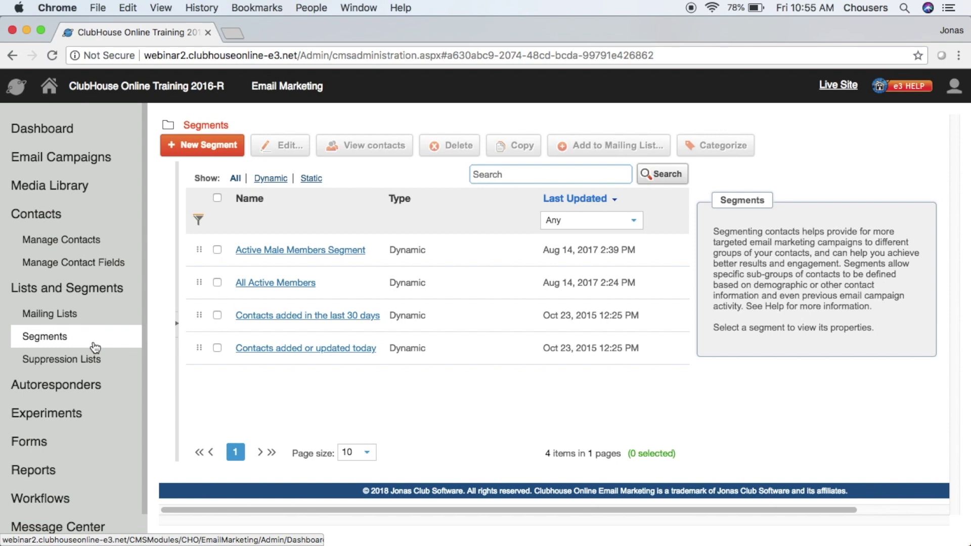
Step: Create a new segment, remove its second filter, and set the remaining filter's type to Contact field
{"action": "left_click", "coordinate": [194, 149]}
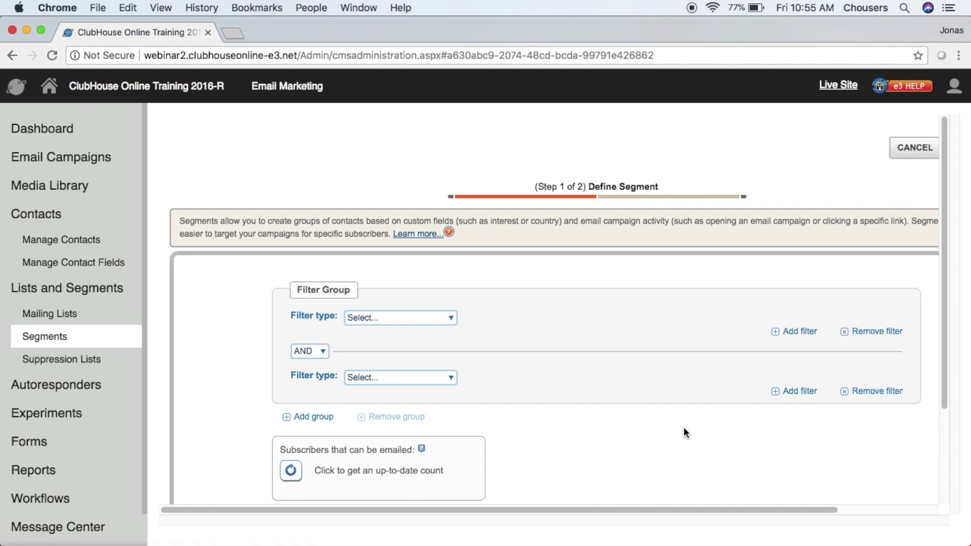
{"action": "left_click", "coordinate": [868, 392]}
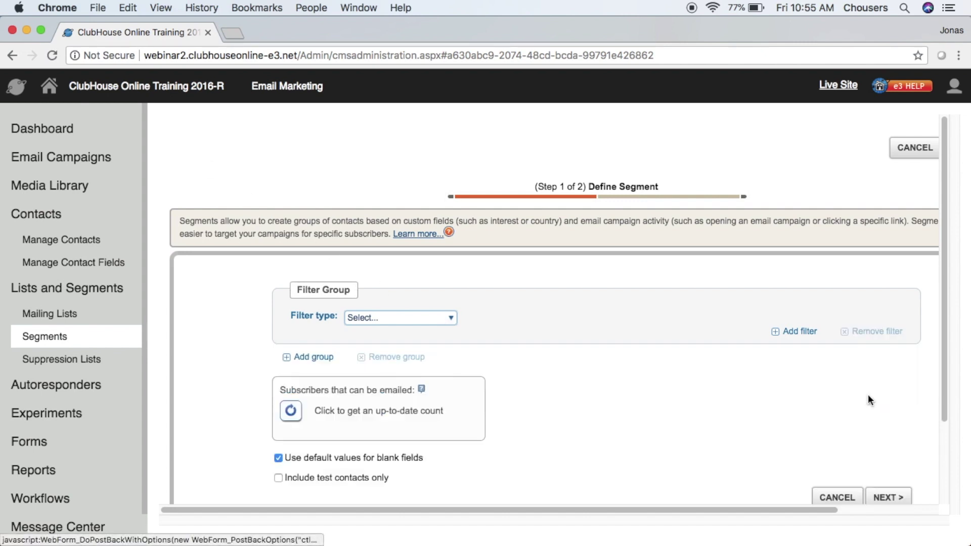
{"action": "left_click", "coordinate": [449, 318]}
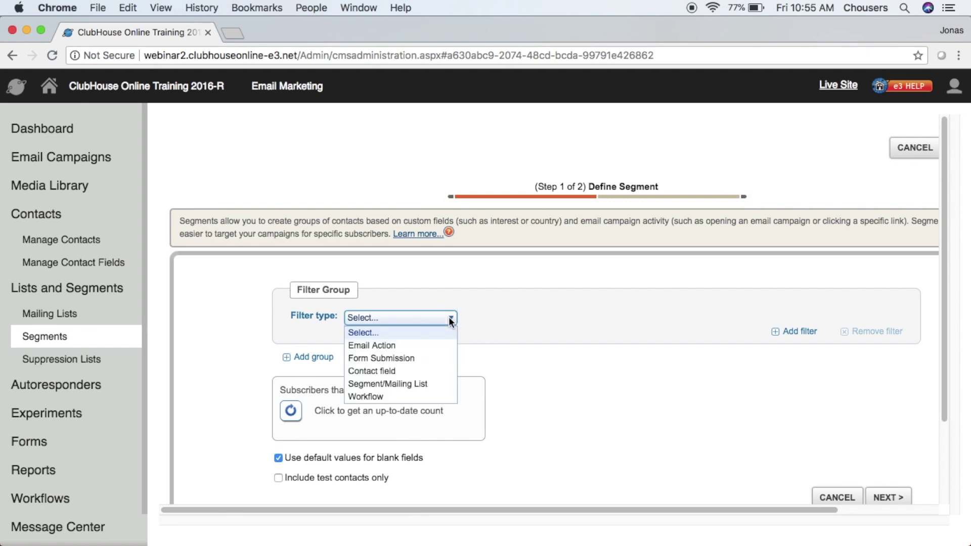
{"action": "left_click", "coordinate": [440, 371]}
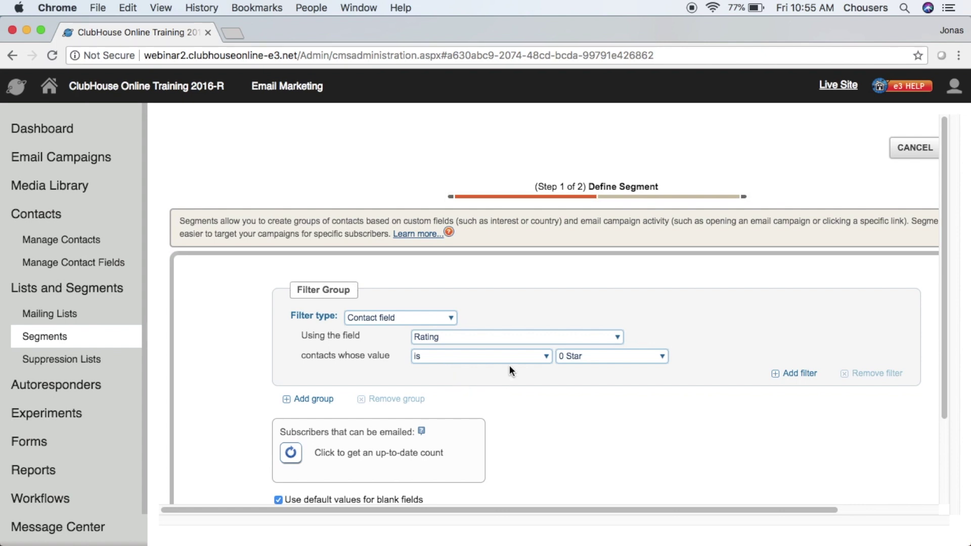
Step: Choose Member Status from the full contact field list as the field the segment filter uses
{"action": "left_click", "coordinate": [532, 342]}
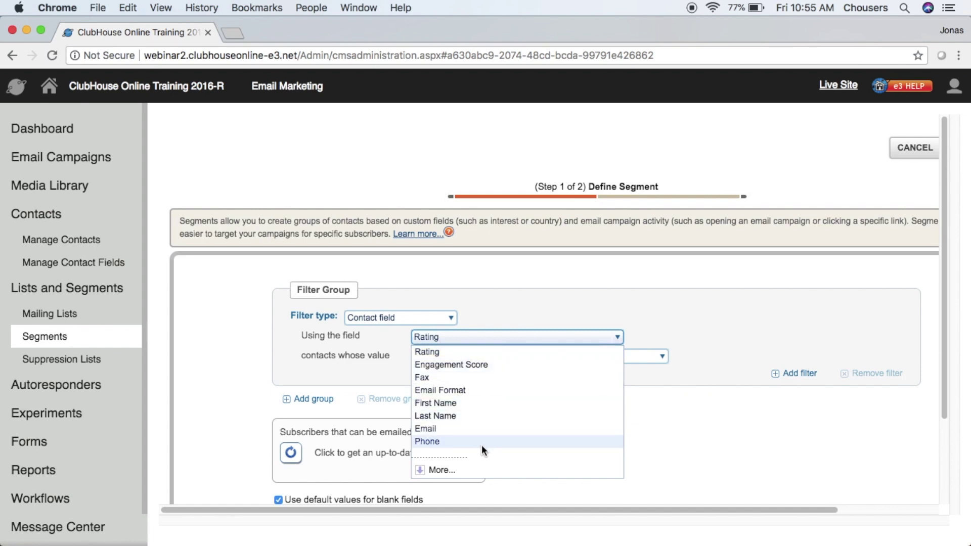
{"action": "left_click", "coordinate": [450, 469]}
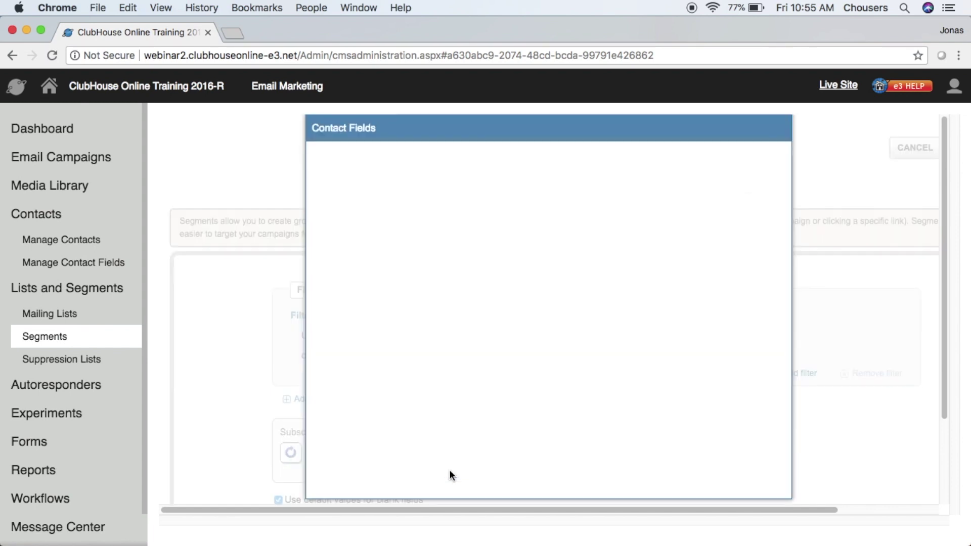
{"action": "scroll", "coordinate": [502, 260], "scroll_direction": "down", "scroll_amount": 5}
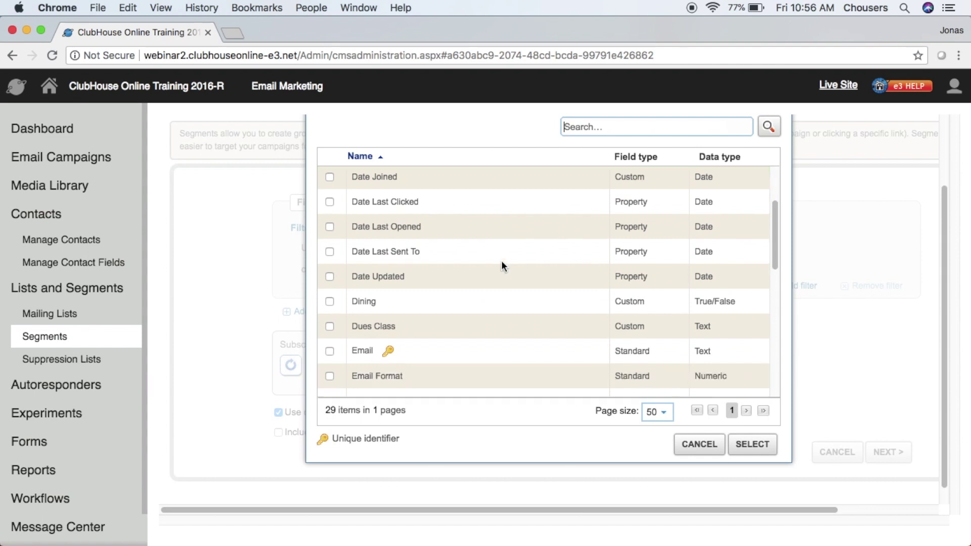
{"action": "scroll", "coordinate": [502, 260], "scroll_direction": "down", "scroll_amount": 5}
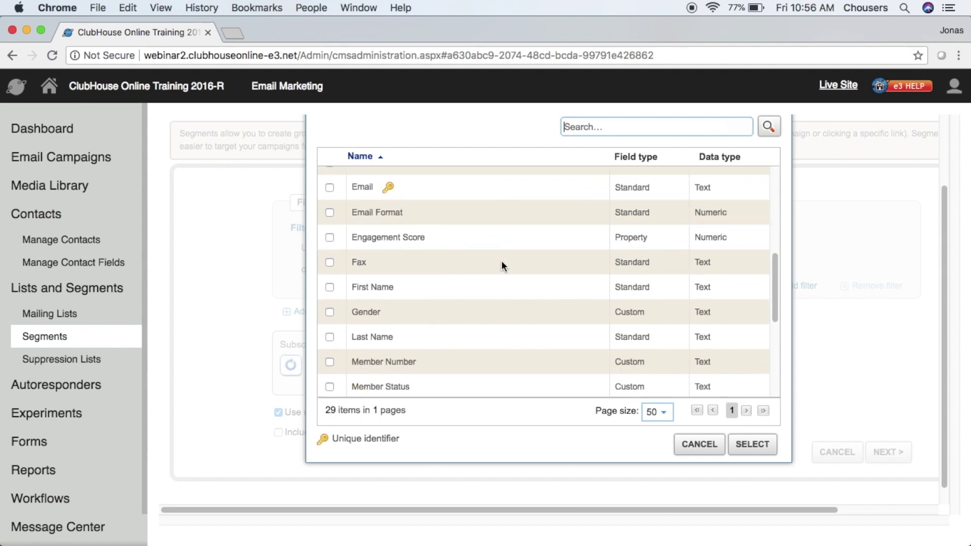
{"action": "left_click", "coordinate": [329, 387]}
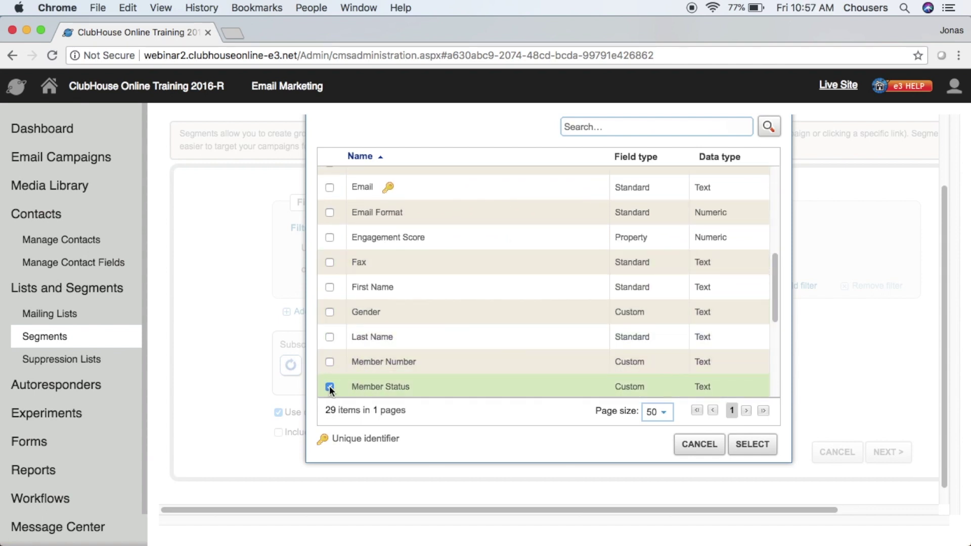
{"action": "left_click", "coordinate": [748, 444]}
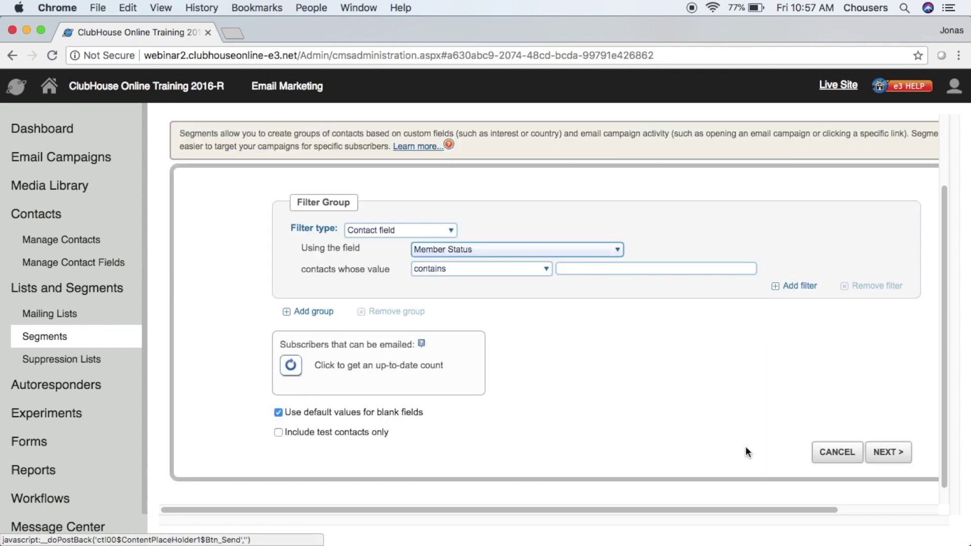
Step: Set the Member Status condition to is "active" and refresh the count of subscribers that can be emailed
{"action": "left_click", "coordinate": [546, 269]}
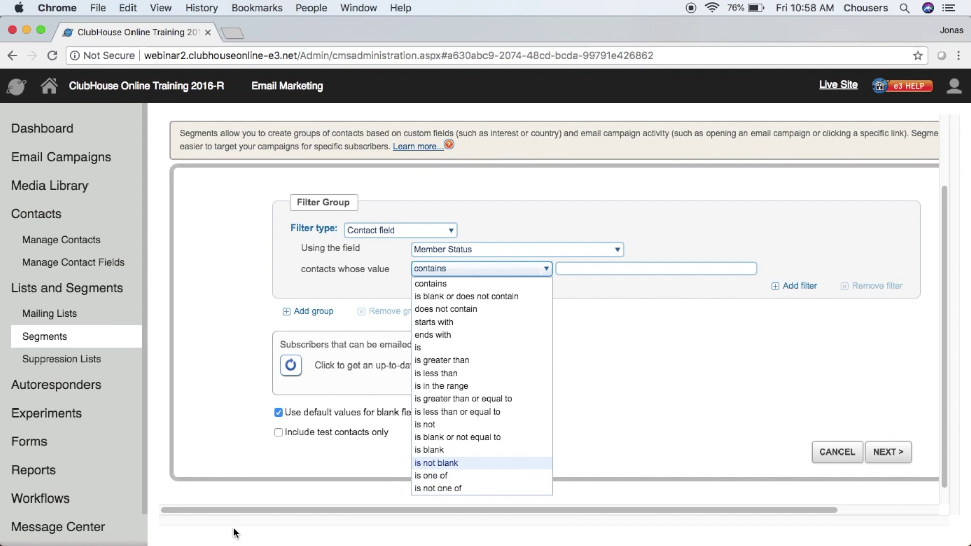
{"action": "left_click", "coordinate": [465, 347]}
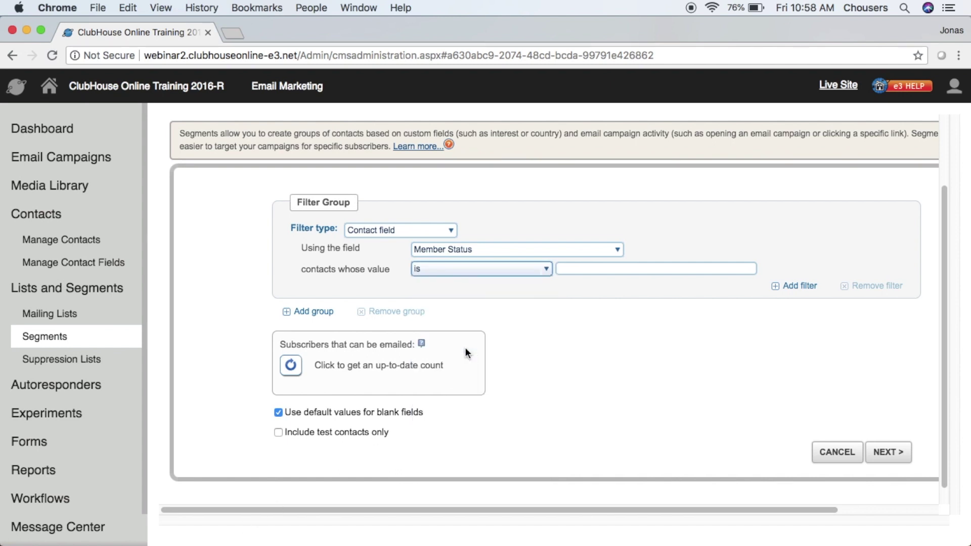
{"action": "left_click", "coordinate": [599, 269]}
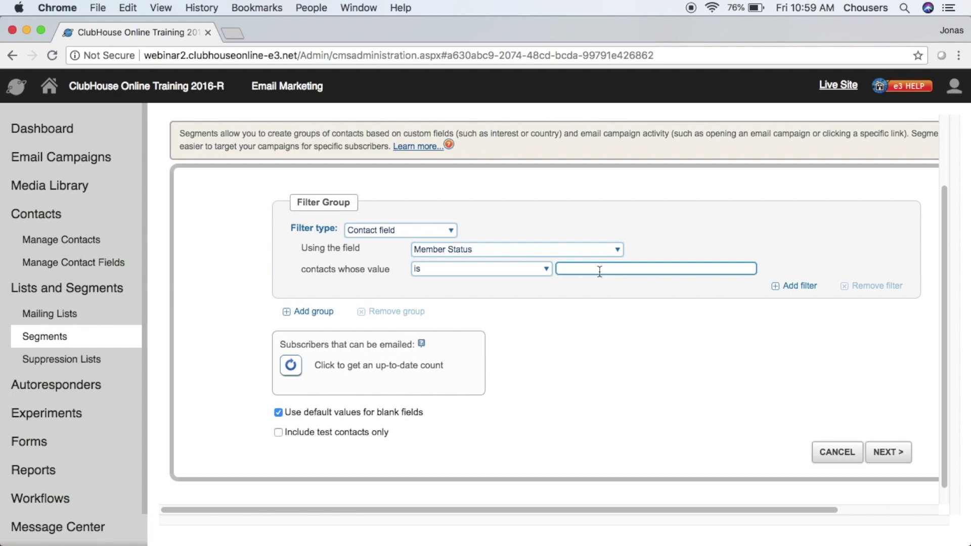
{"action": "left_click", "coordinate": [599, 269]}
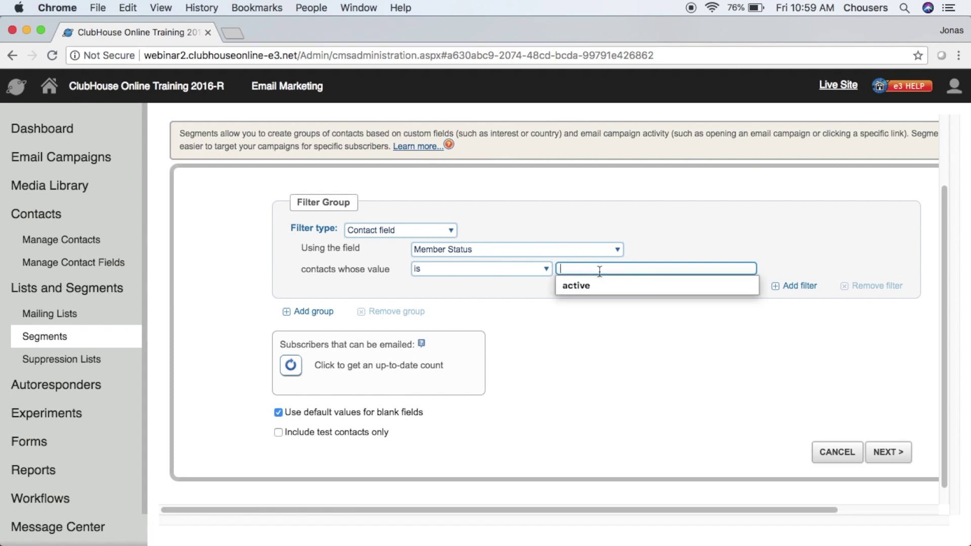
{"action": "left_click", "coordinate": [595, 284]}
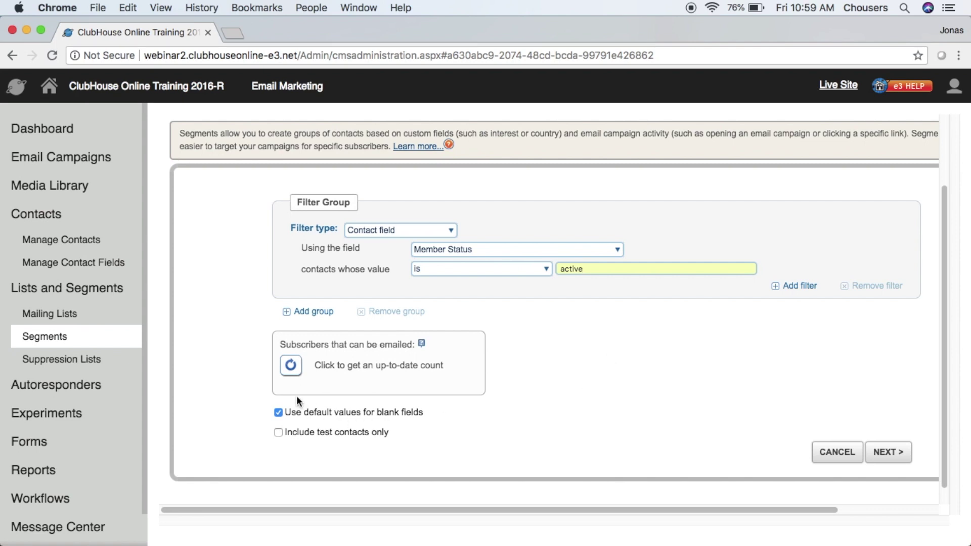
{"action": "left_click", "coordinate": [290, 365]}
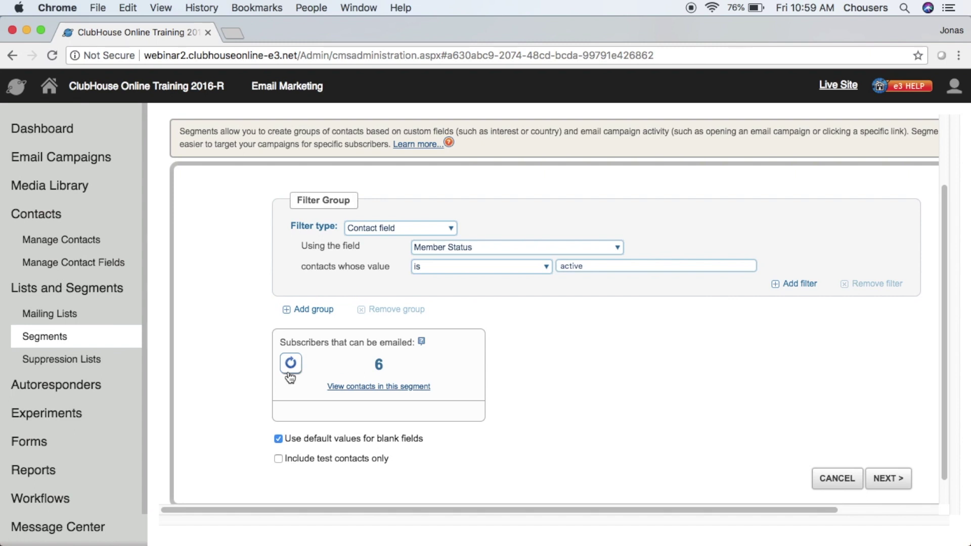
Step: Continue to the segment details, name the dynamic segment "All Active Members" without a description, and finish it
{"action": "left_click", "coordinate": [899, 477]}
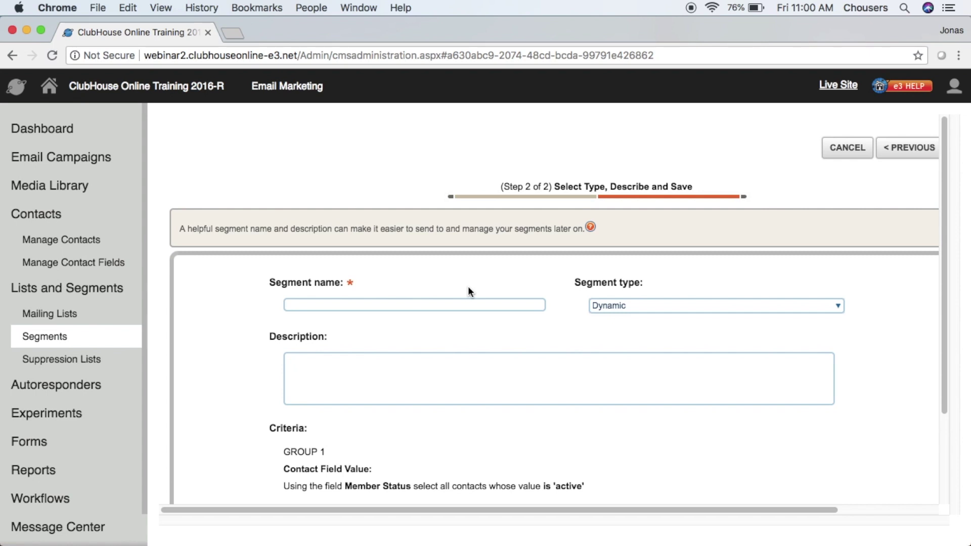
{"action": "left_click", "coordinate": [457, 304]}
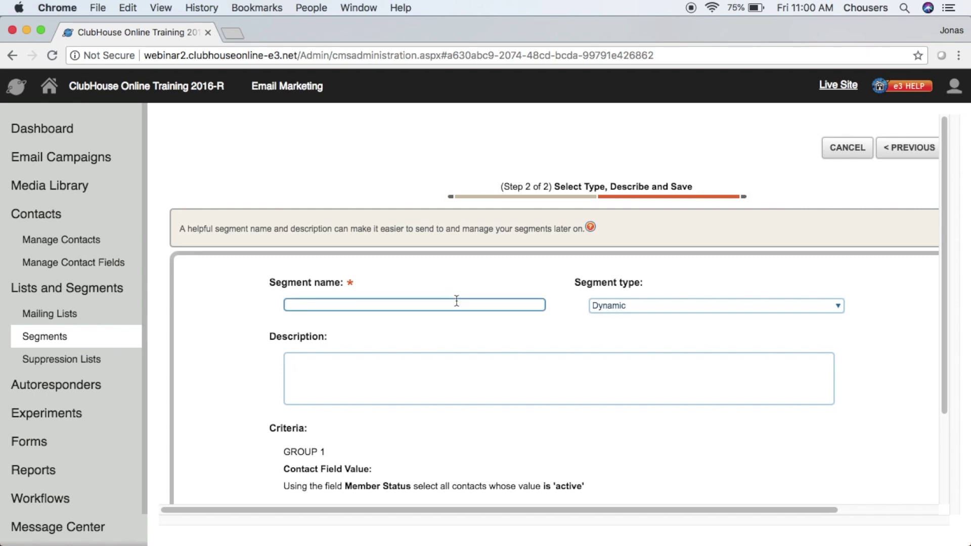
{"action": "type", "text": "All Active Members"}
{"action": "left_click", "coordinate": [465, 277]}
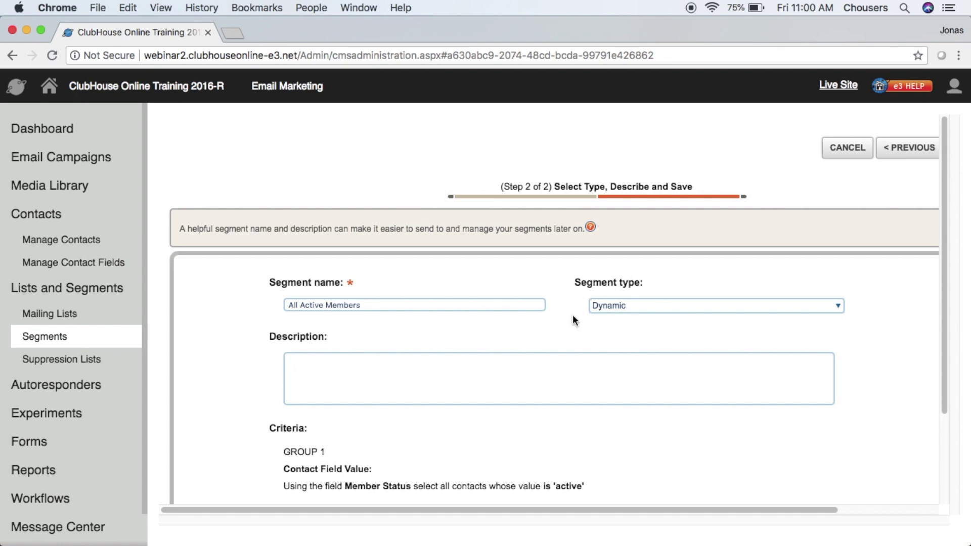
{"action": "left_click", "coordinate": [584, 369]}
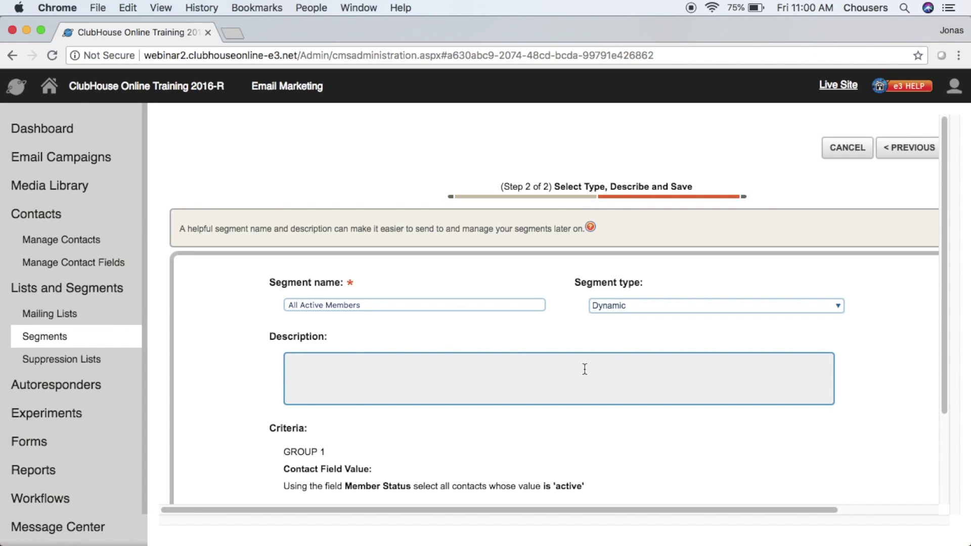
{"action": "scroll", "coordinate": [584, 369], "scroll_direction": "down", "scroll_amount": 4}
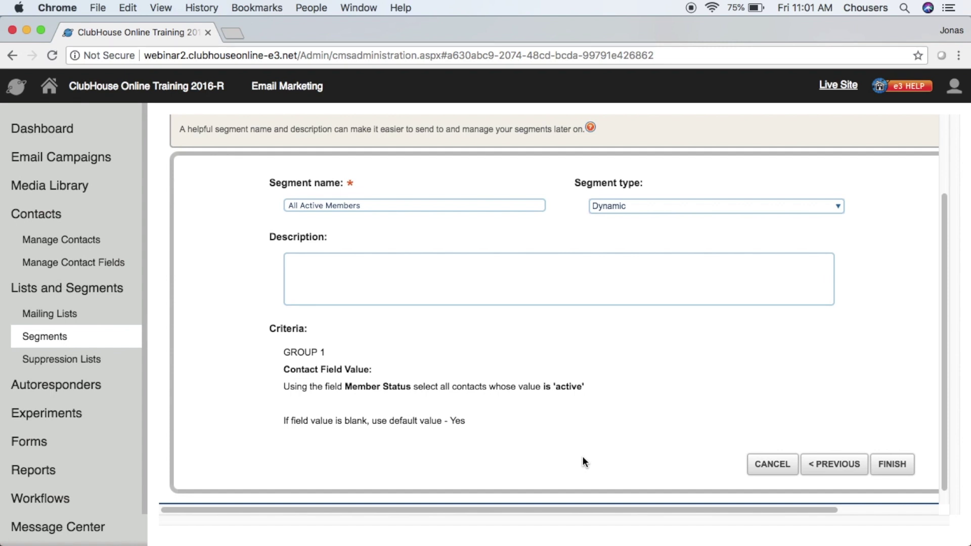
{"action": "left_click", "coordinate": [892, 464]}
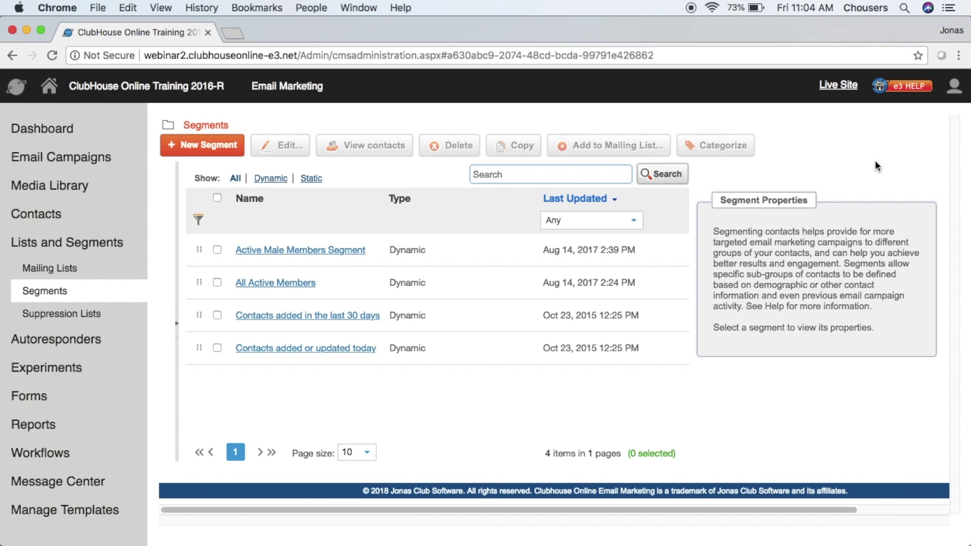
Step: Select the All Active Members segment in the list to show its properties
{"action": "left_click", "coordinate": [215, 282]}
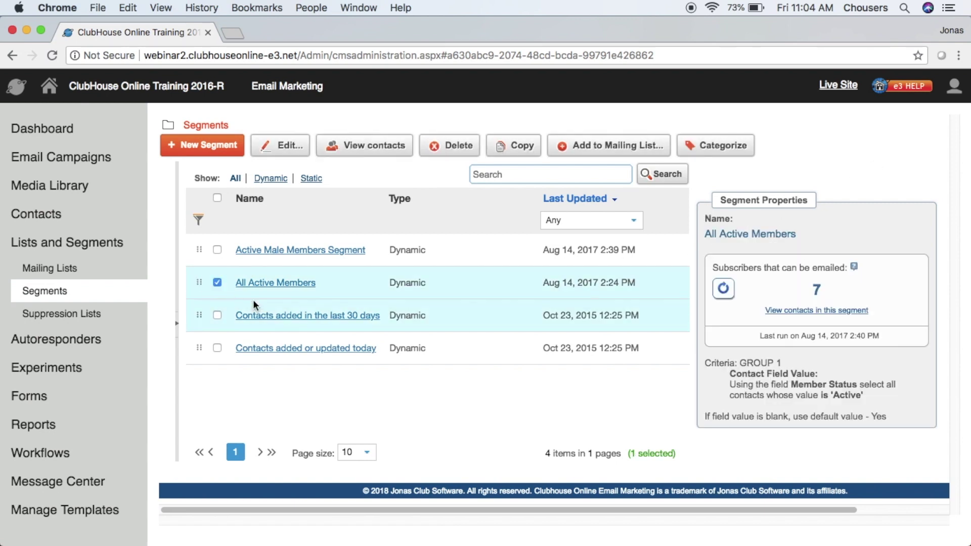